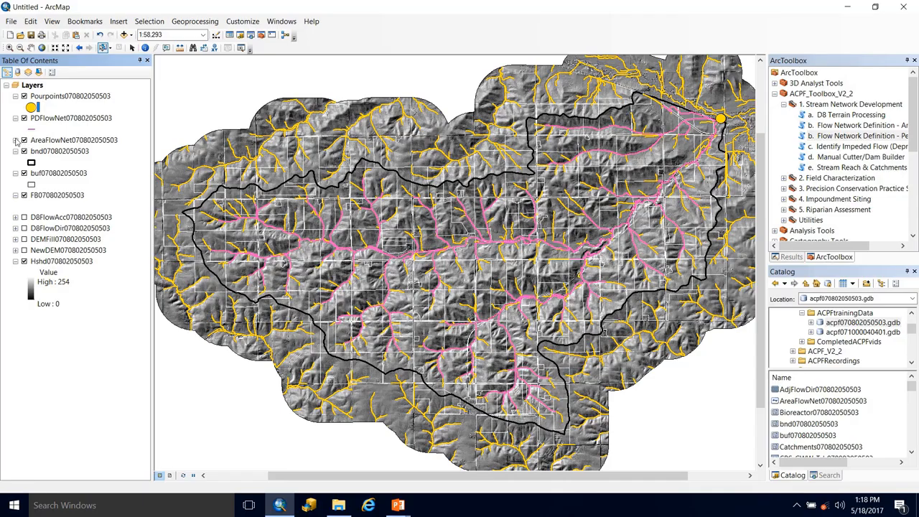
{"action": "left_click", "coordinate": [15, 141]}
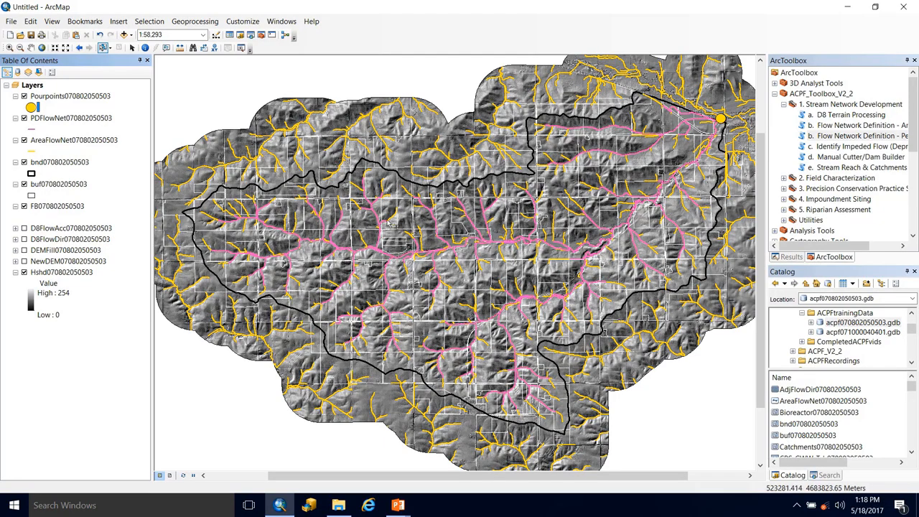
{"action": "left_click", "coordinate": [23, 140]}
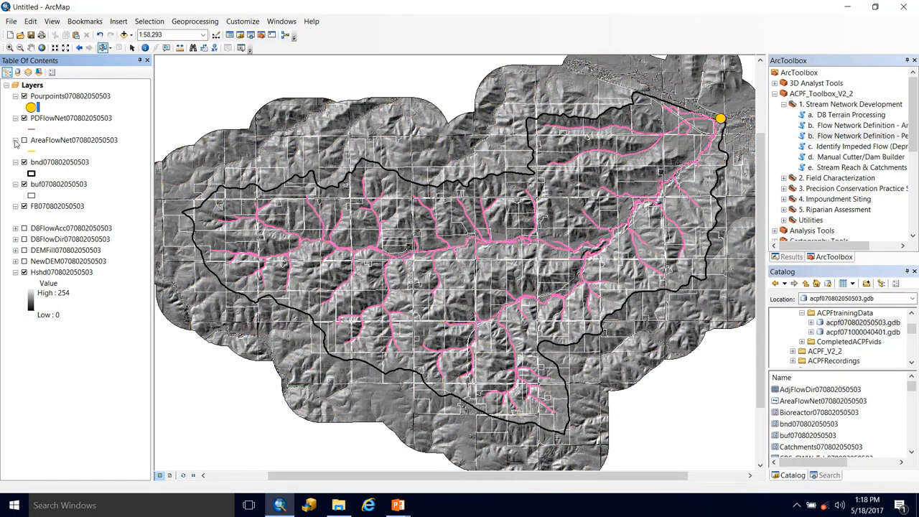
{"action": "left_click", "coordinate": [15, 140]}
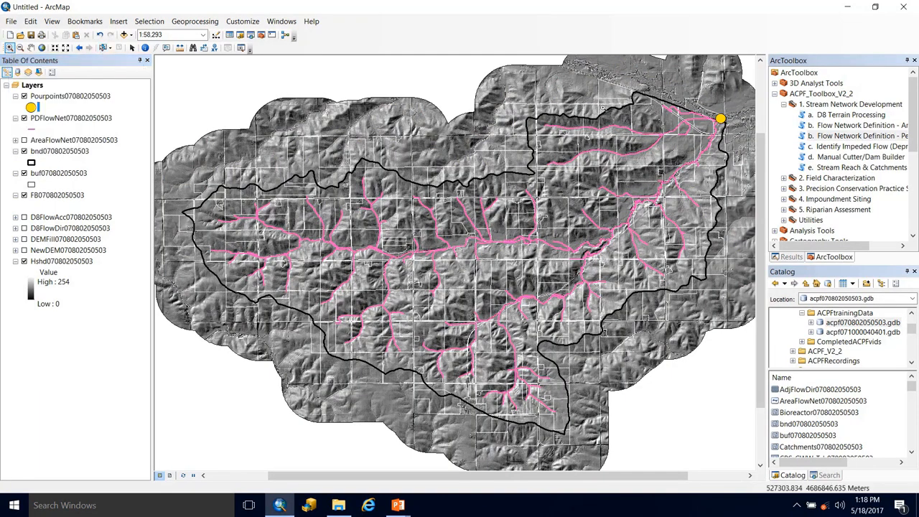
{"action": "left_click_drag", "start_coordinate": [685, 97], "coordinate": [751, 142]}
{"action": "left_click_drag", "start_coordinate": [456, 210], "coordinate": [527, 269]}
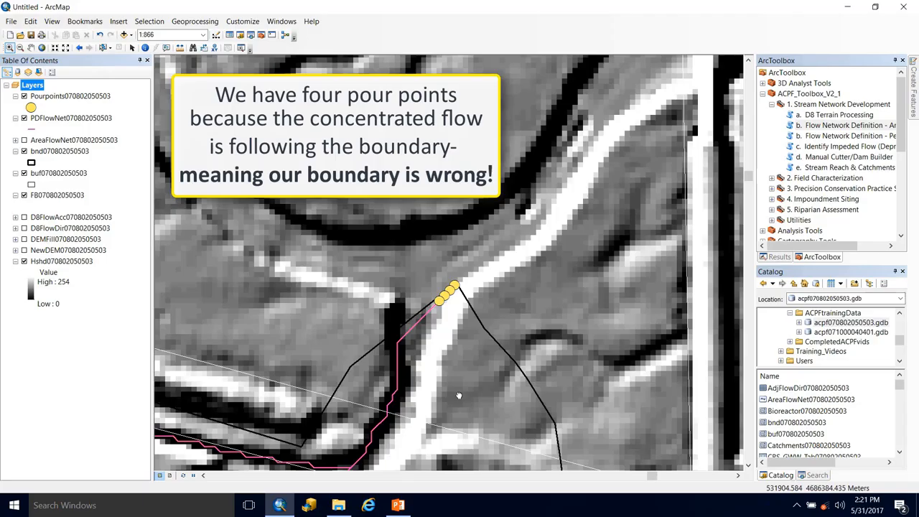
{"action": "left_click_drag", "start_coordinate": [459, 396], "coordinate": [507, 278]}
{"action": "left_click_drag", "start_coordinate": [465, 324], "coordinate": [486, 313]}
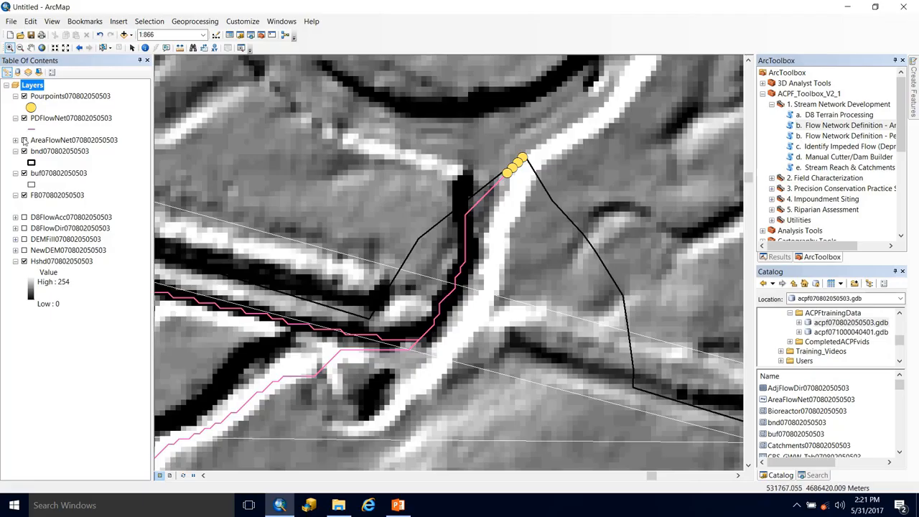
{"action": "right_click", "coordinate": [59, 151]}
{"action": "left_click", "coordinate": [129, 213]}
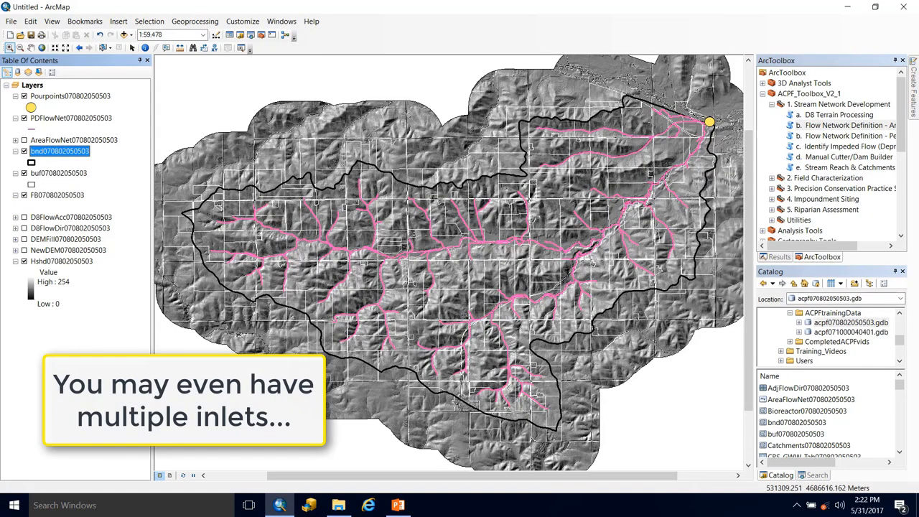
{"action": "left_click_drag", "start_coordinate": [689, 105], "coordinate": [737, 139]}
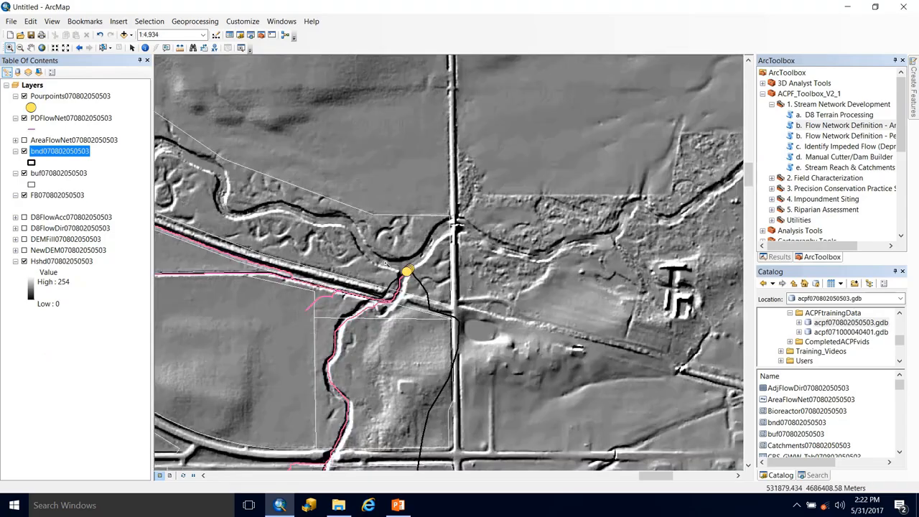
{"action": "left_click_drag", "start_coordinate": [344, 221], "coordinate": [453, 327]}
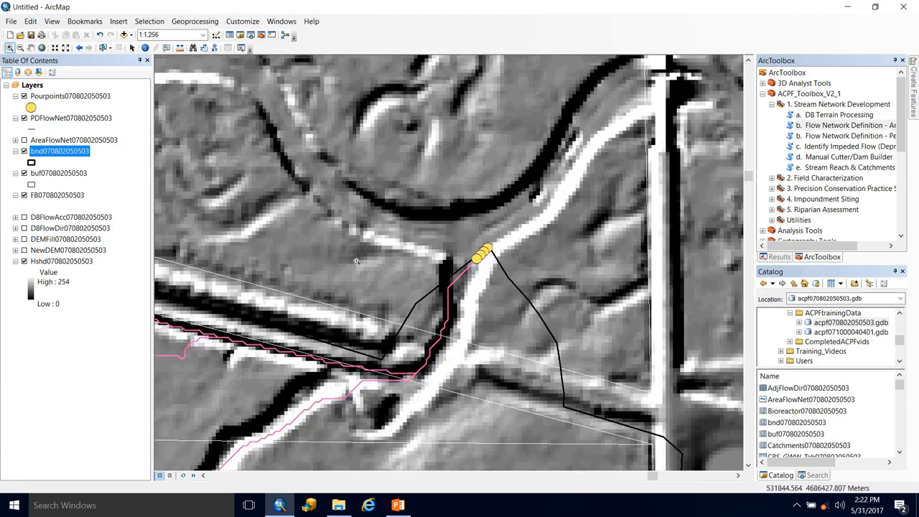
{"action": "left_click", "coordinate": [61, 97]}
{"action": "right_click", "coordinate": [62, 98]}
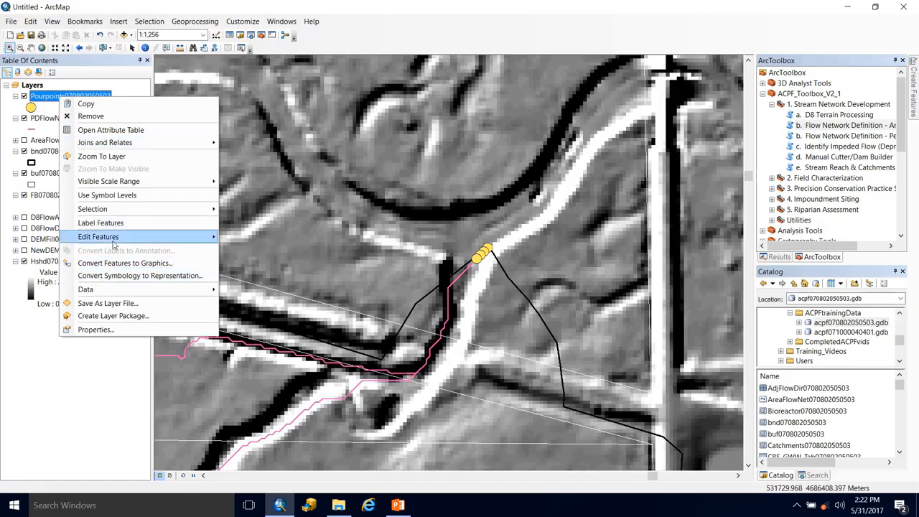
{"action": "mouse_move", "coordinate": [129, 237]}
{"action": "left_click", "coordinate": [285, 237]}
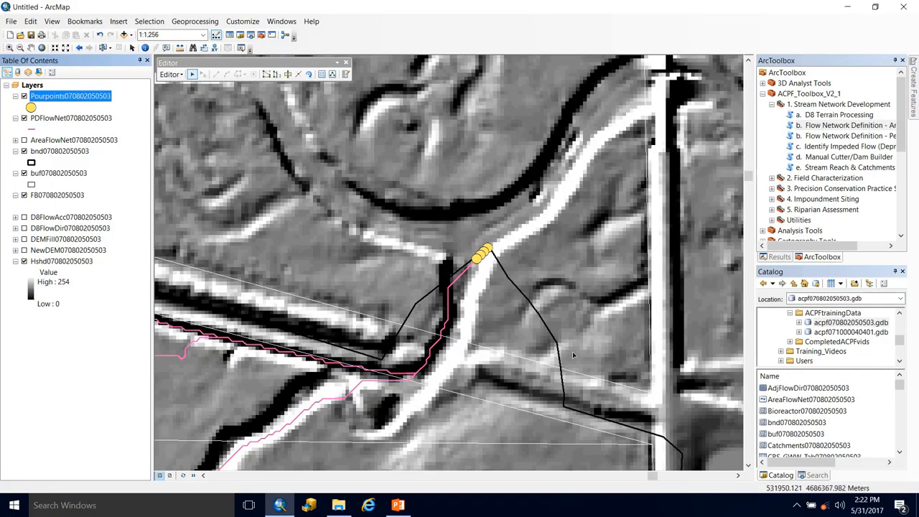
{"action": "left_click", "coordinate": [31, 164]}
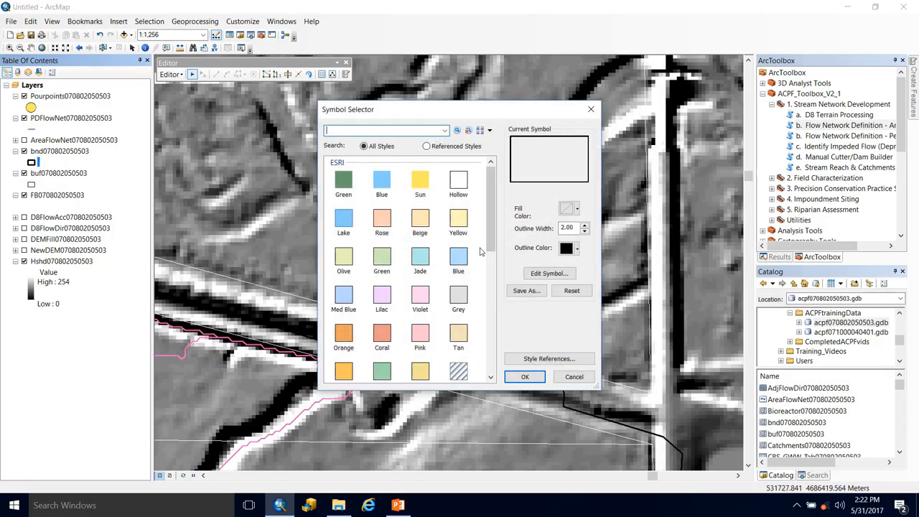
{"action": "left_click", "coordinate": [576, 247]}
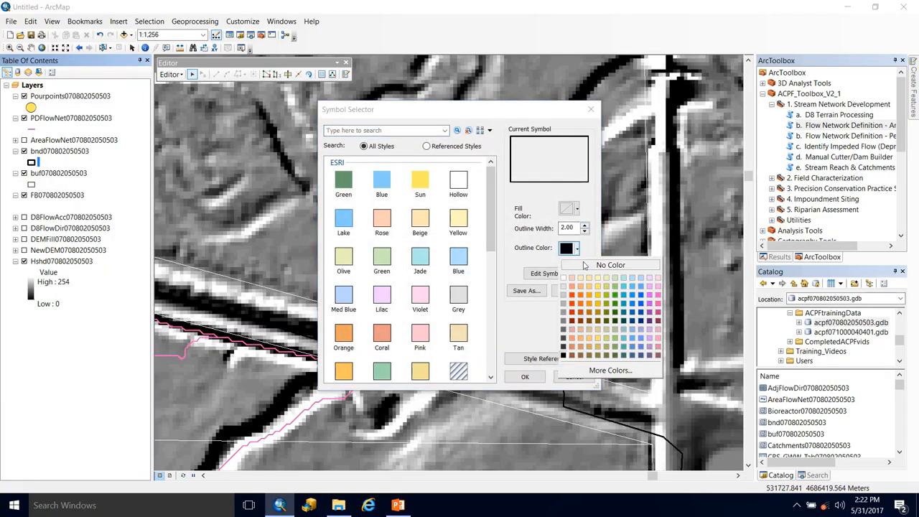
{"action": "left_click", "coordinate": [616, 302]}
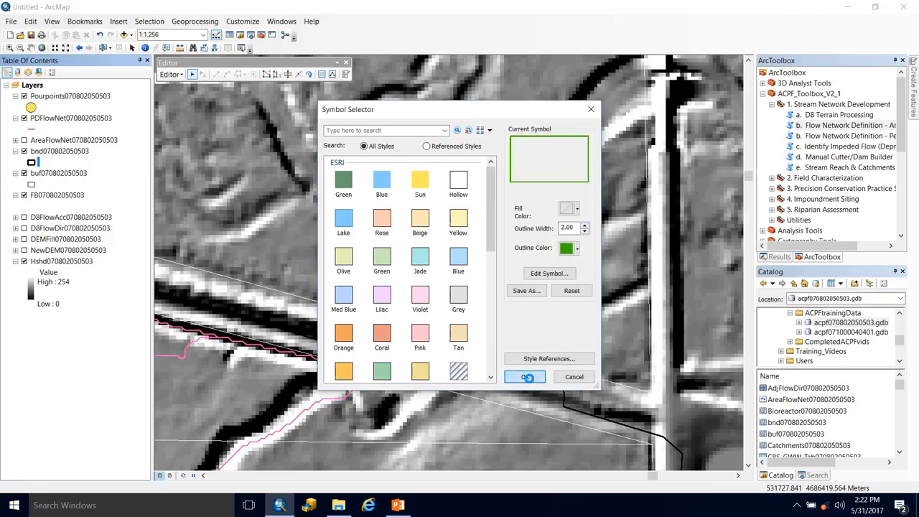
{"action": "left_click", "coordinate": [524, 376]}
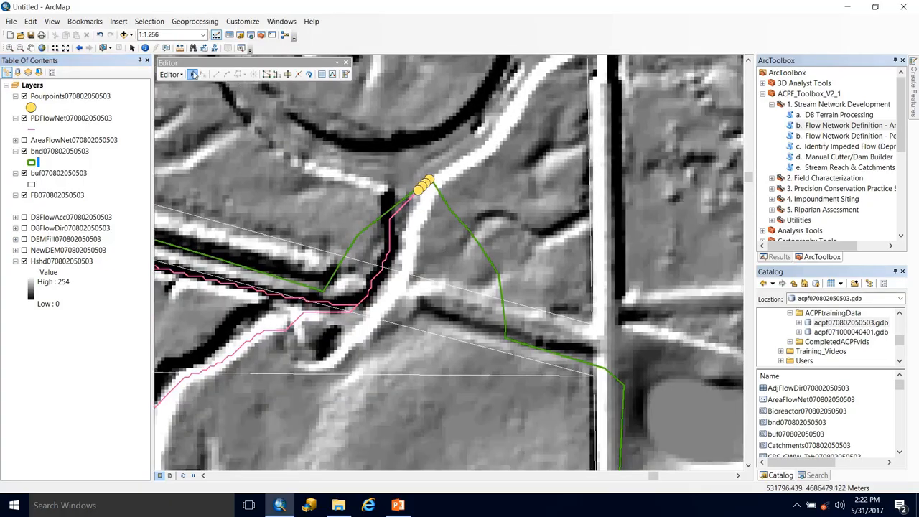
{"action": "left_click", "coordinate": [9, 46]}
{"action": "left_click", "coordinate": [443, 231]}
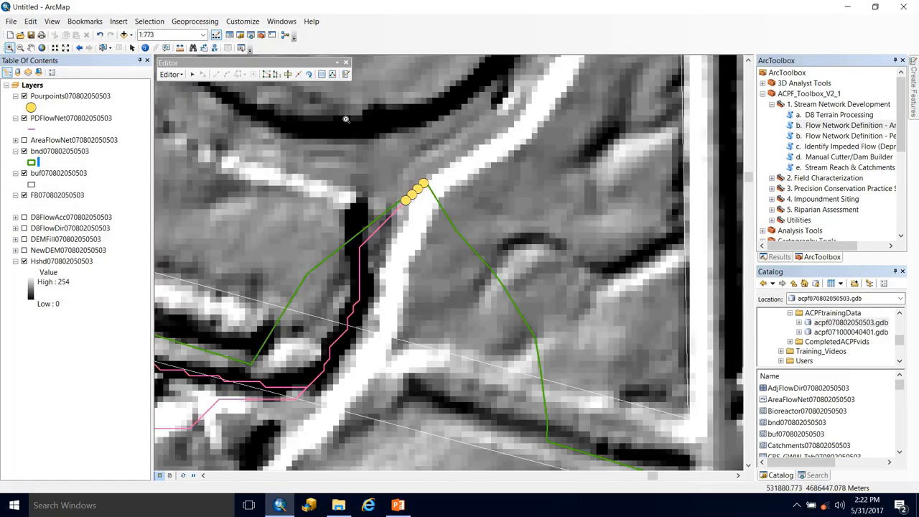
{"action": "left_click", "coordinate": [440, 215]}
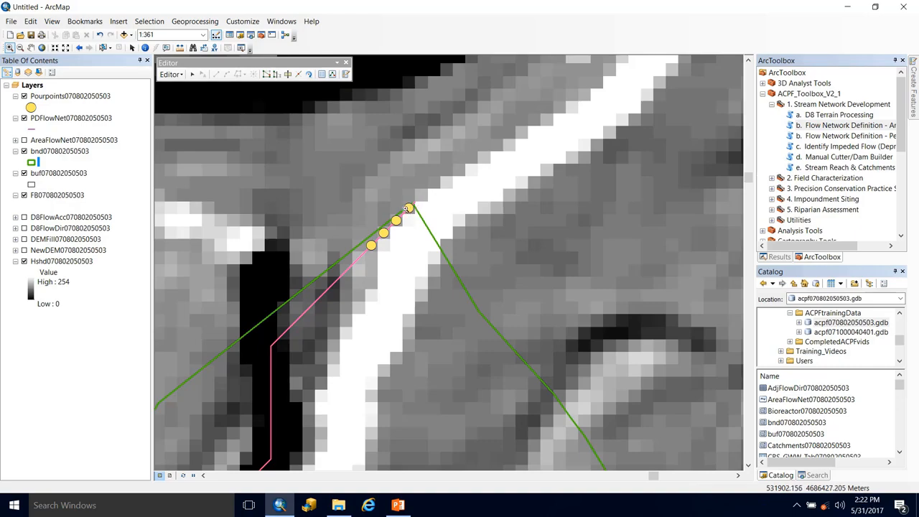
{"action": "scroll", "coordinate": [277, 199], "scroll_direction": "down", "scroll_amount": 2}
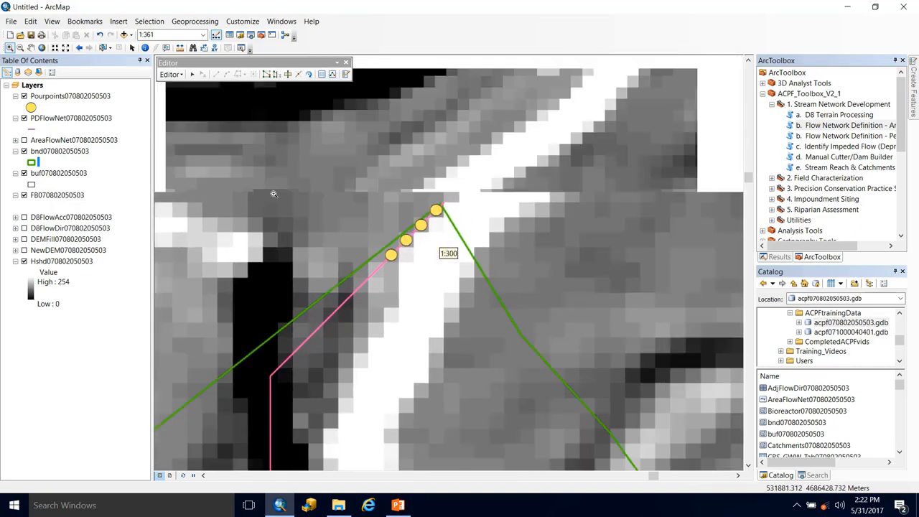
{"action": "scroll", "coordinate": [548, 229], "scroll_direction": "down", "scroll_amount": 2}
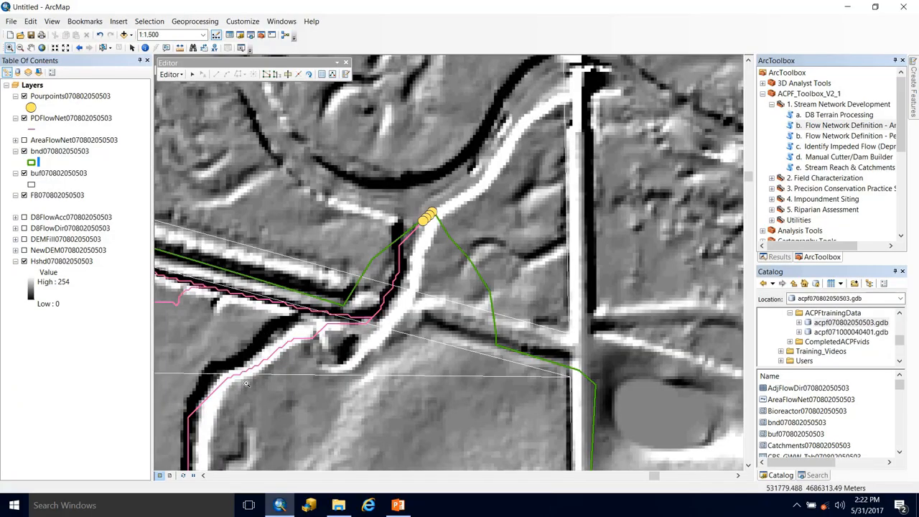
{"action": "left_click", "coordinate": [15, 217]}
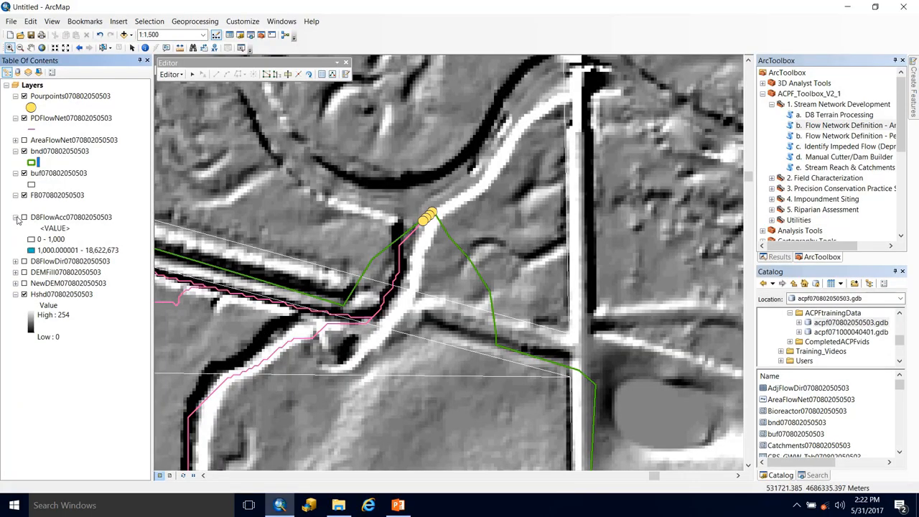
{"action": "left_click", "coordinate": [24, 218]}
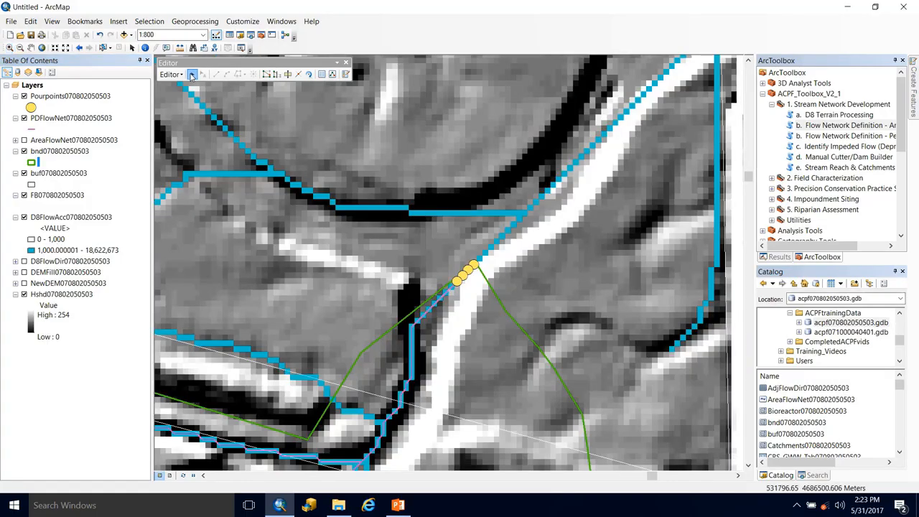
{"action": "left_click", "coordinate": [191, 75]}
{"action": "right_click", "coordinate": [65, 96]}
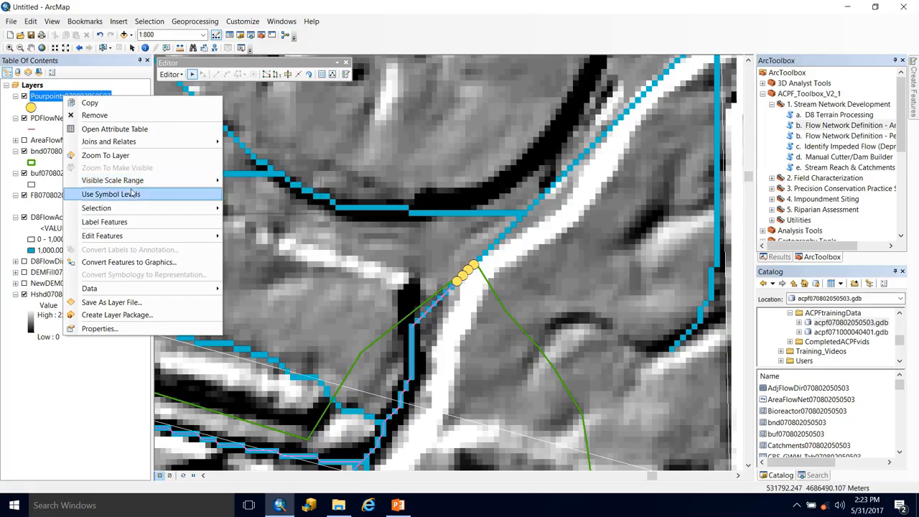
{"action": "mouse_move", "coordinate": [132, 209]}
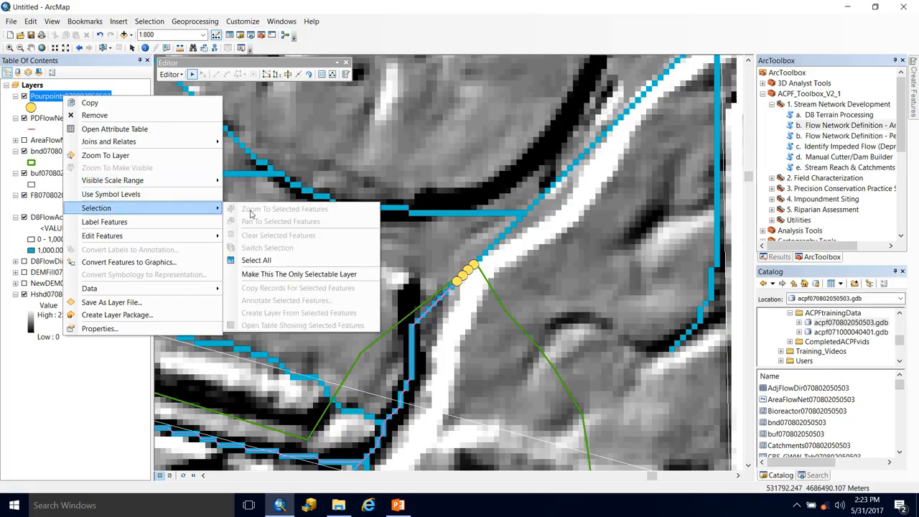
{"action": "left_click", "coordinate": [265, 276]}
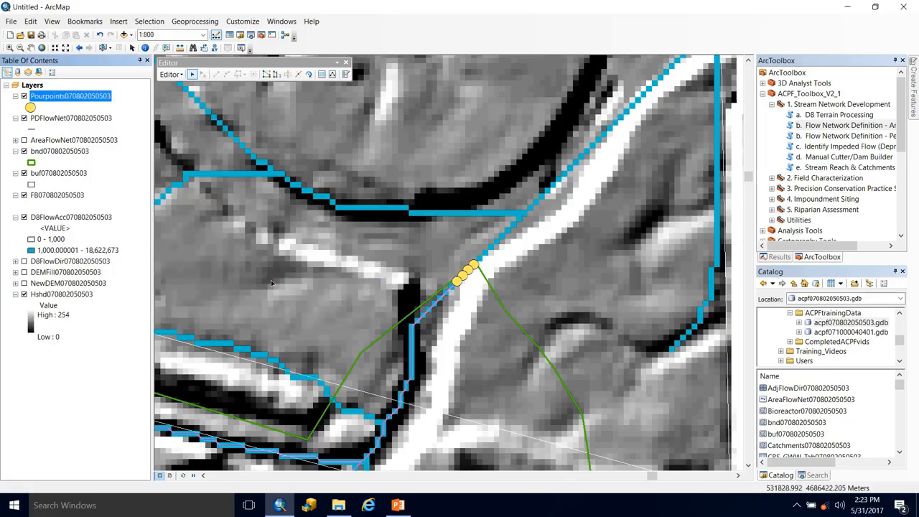
Delete the three extra pour points along the boundary, keeping only the northeasternmost one.
{"action": "left_click", "coordinate": [459, 285]}
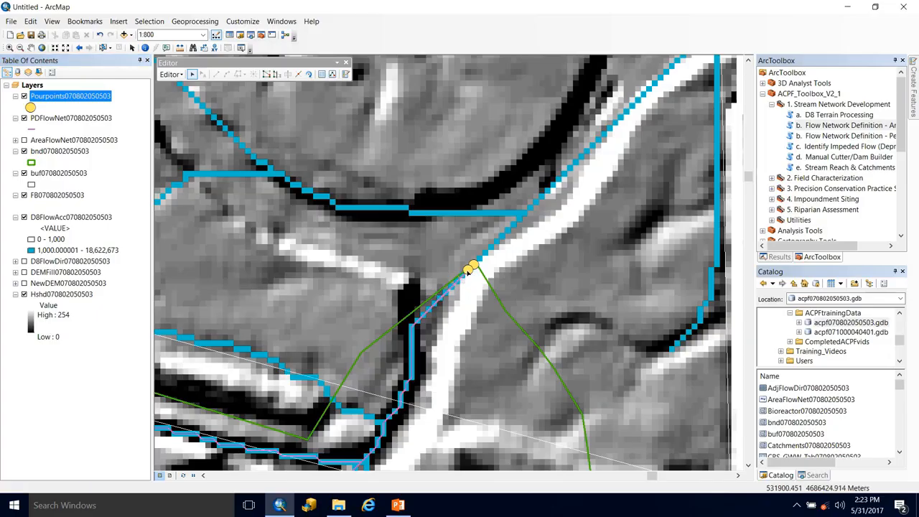
{"action": "left_click", "coordinate": [468, 270]}
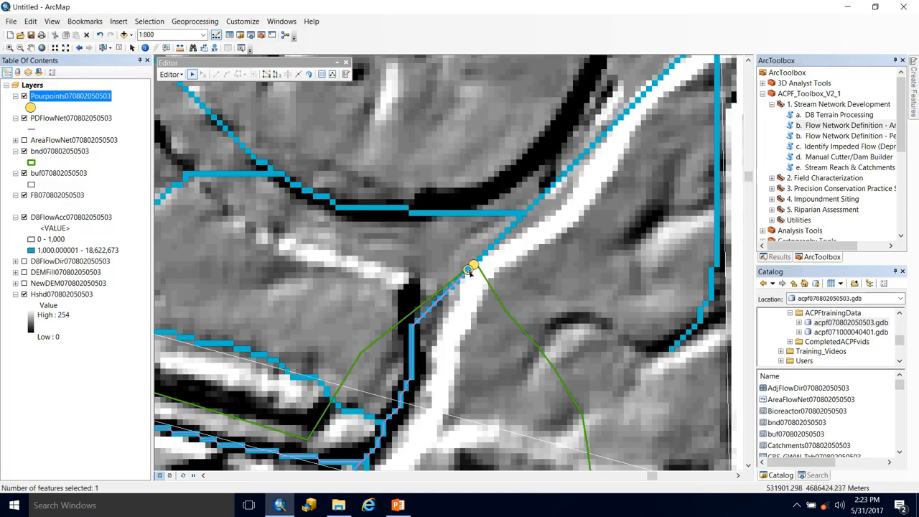
{"action": "key", "text": "Delete"}
Move the remaining pour point northeast along the flow path to the cell just before it joins the larger channel.
{"action": "scroll", "coordinate": [472, 273], "scroll_direction": "up", "scroll_amount": 5}
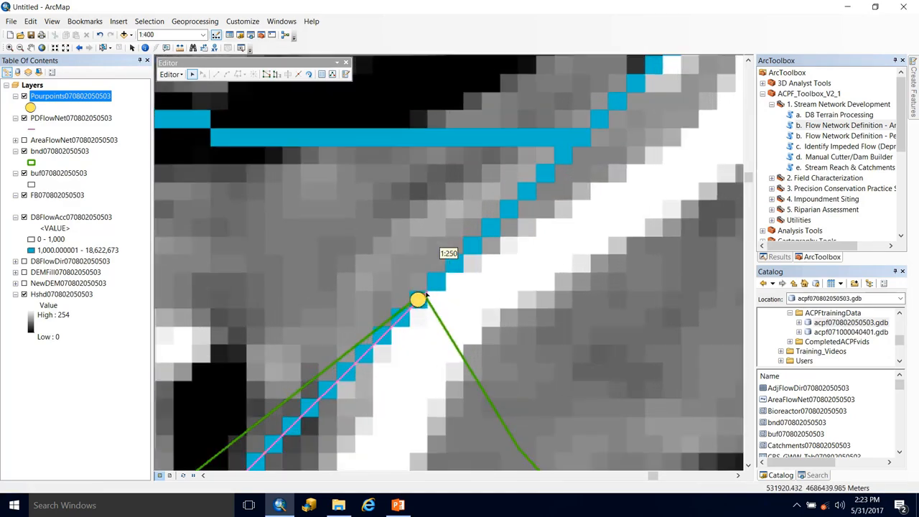
{"action": "left_click", "coordinate": [418, 300]}
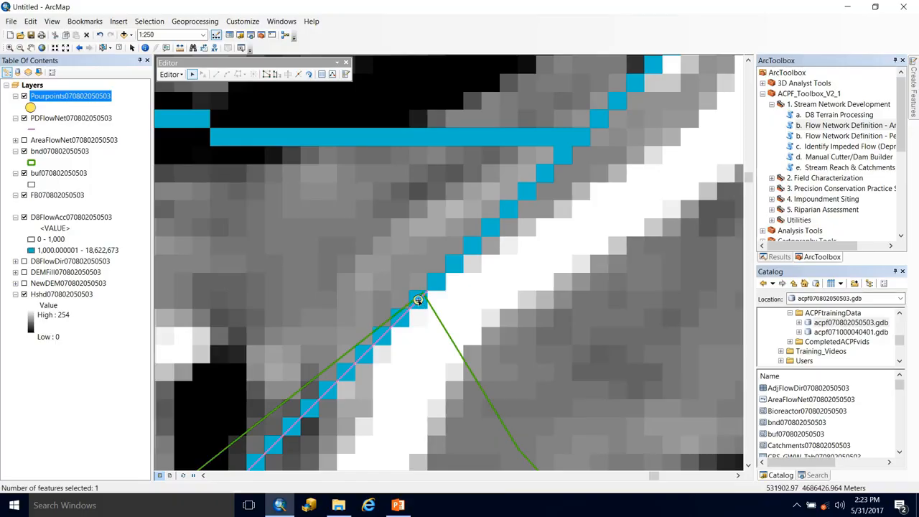
{"action": "left_click_drag", "start_coordinate": [418, 300], "coordinate": [563, 154]}
Check the moved pour point against the surrounding flow paths and the watershed boundary at several scales, and clear its selection.
{"action": "scroll", "coordinate": [561, 257], "scroll_direction": "down", "scroll_amount": 4}
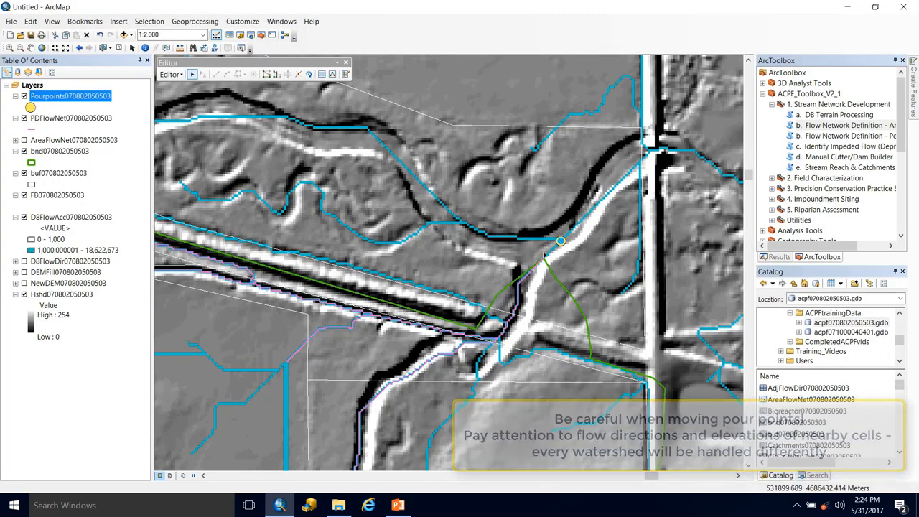
{"action": "left_click_drag", "start_coordinate": [621, 243], "coordinate": [386, 270]}
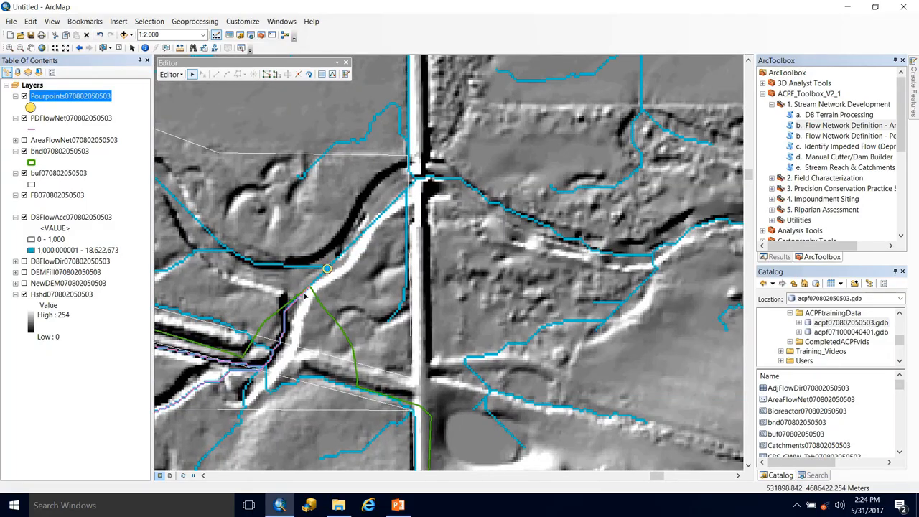
{"action": "scroll", "coordinate": [303, 270], "scroll_direction": "up", "scroll_amount": 5}
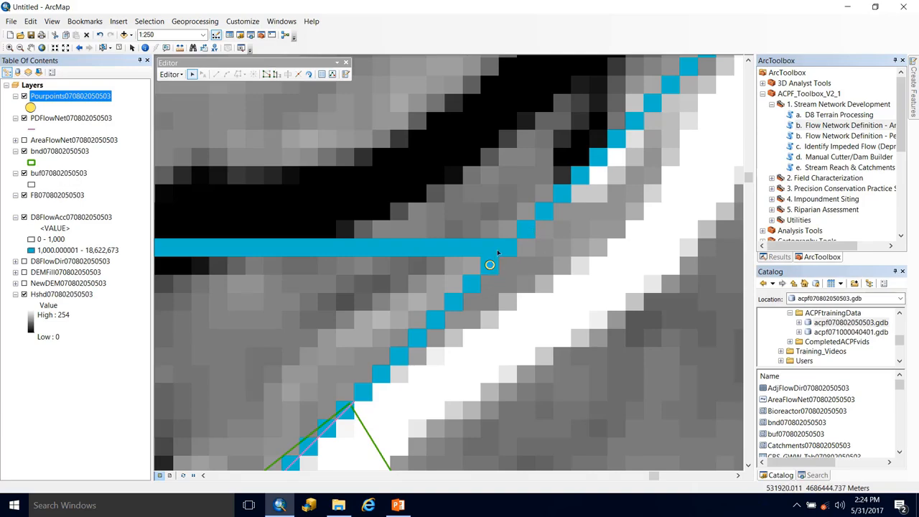
{"action": "scroll", "coordinate": [535, 269], "scroll_direction": "up", "scroll_amount": 2}
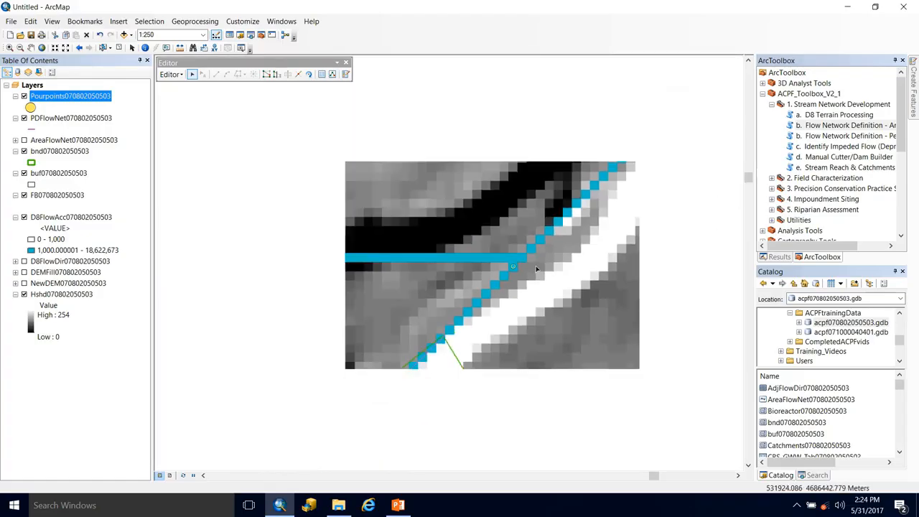
{"action": "scroll", "coordinate": [536, 269], "scroll_direction": "up", "scroll_amount": 3}
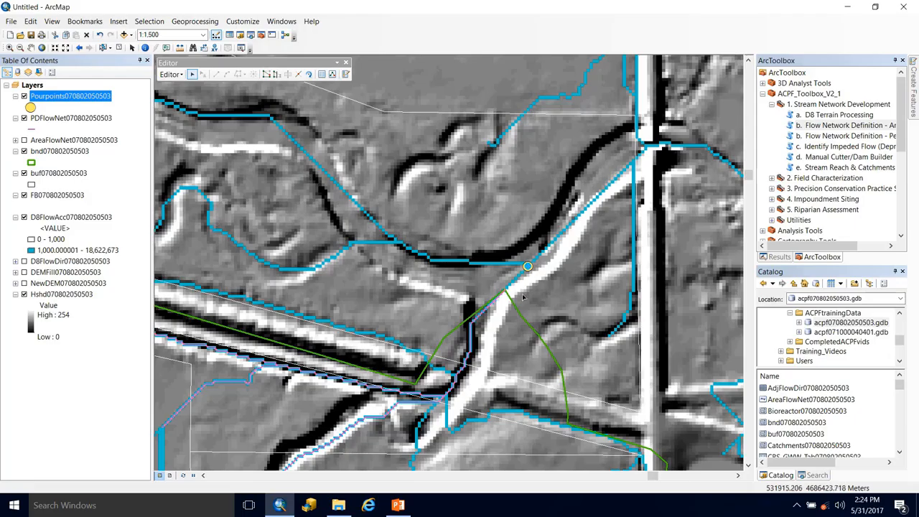
{"action": "scroll", "coordinate": [524, 297], "scroll_direction": "down", "scroll_amount": 3}
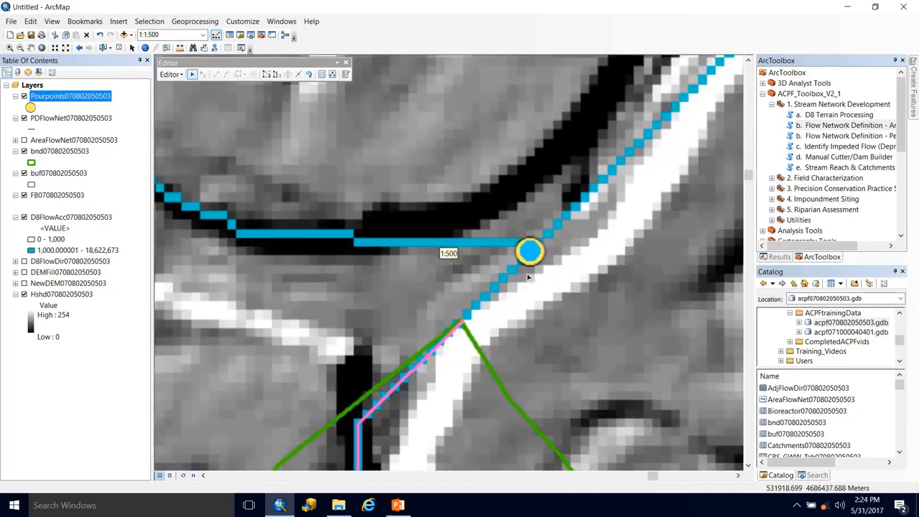
{"action": "scroll", "coordinate": [528, 277], "scroll_direction": "down", "scroll_amount": 2}
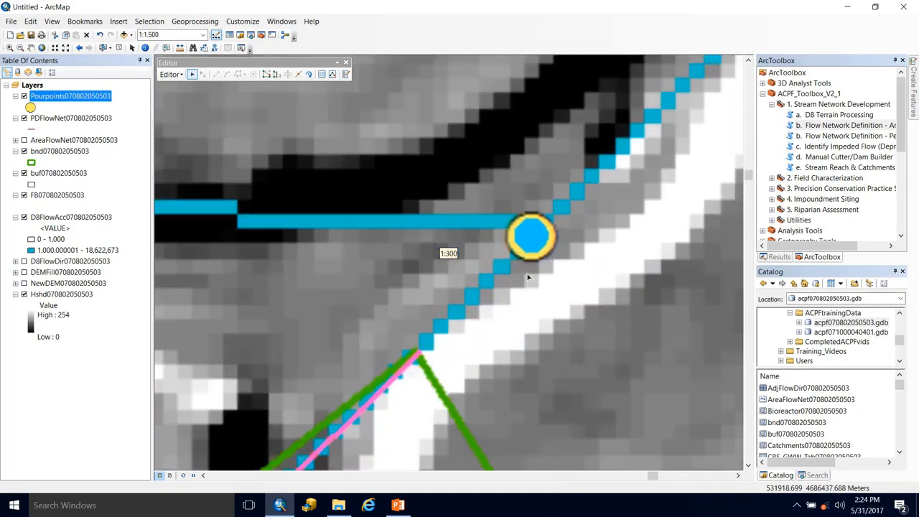
{"action": "left_click", "coordinate": [532, 237]}
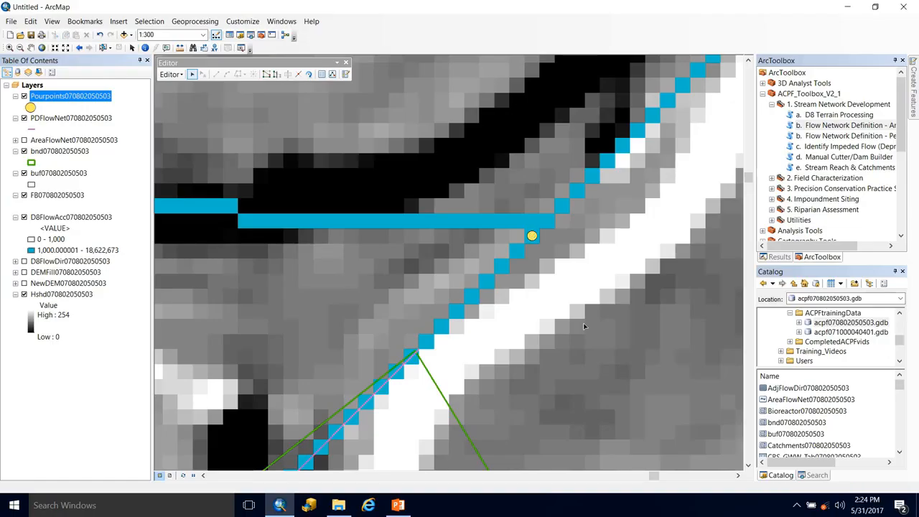
Save the pour point edits and stop the editing session.
{"action": "left_click", "coordinate": [171, 74]}
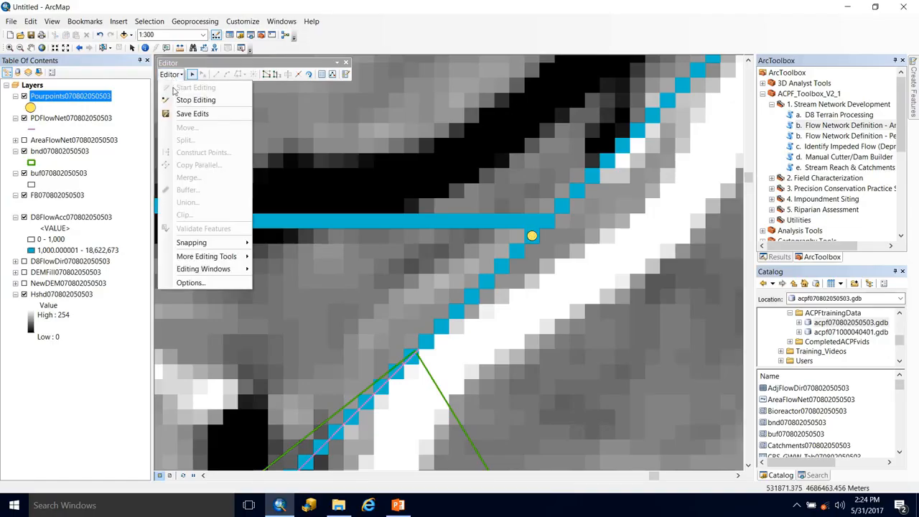
{"action": "left_click", "coordinate": [179, 113]}
{"action": "left_click", "coordinate": [171, 74]}
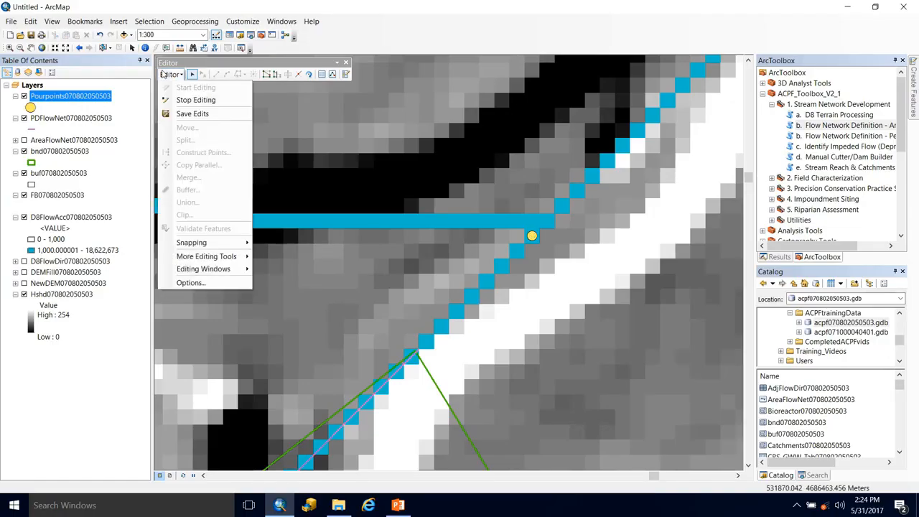
{"action": "left_click", "coordinate": [186, 100]}
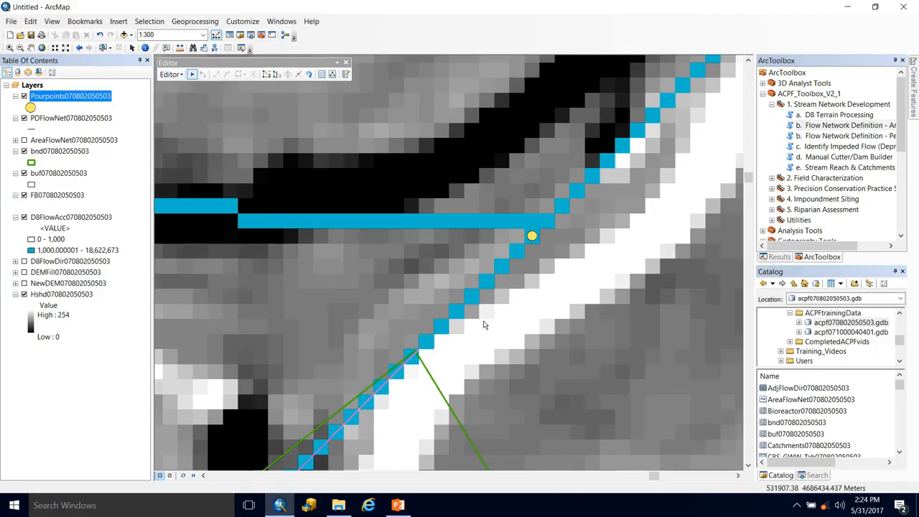
{"action": "right_click", "coordinate": [50, 152]}
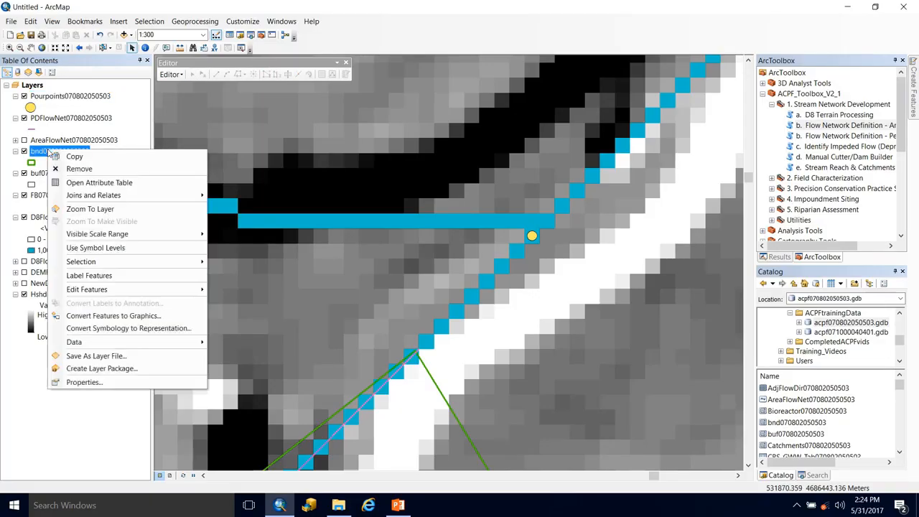
{"action": "left_click", "coordinate": [122, 206]}
{"action": "left_click", "coordinate": [15, 218]}
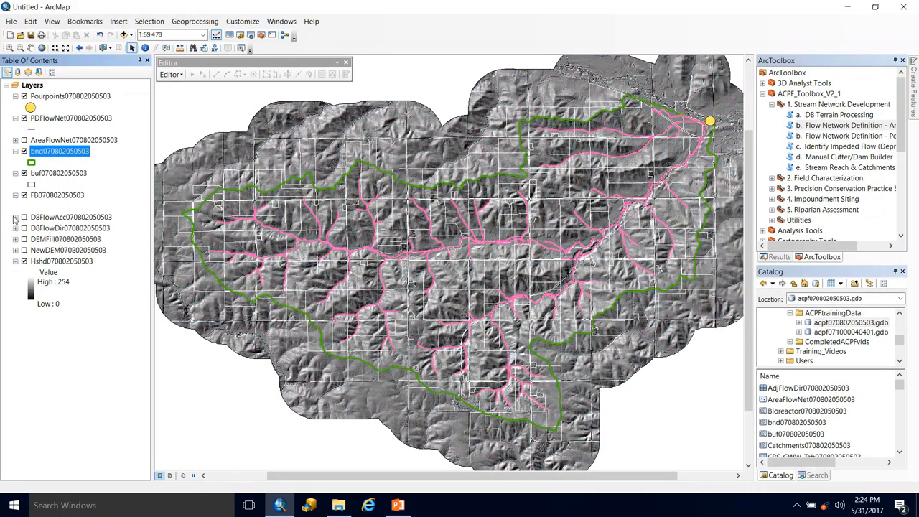
{"action": "double_click", "coordinate": [824, 136]}
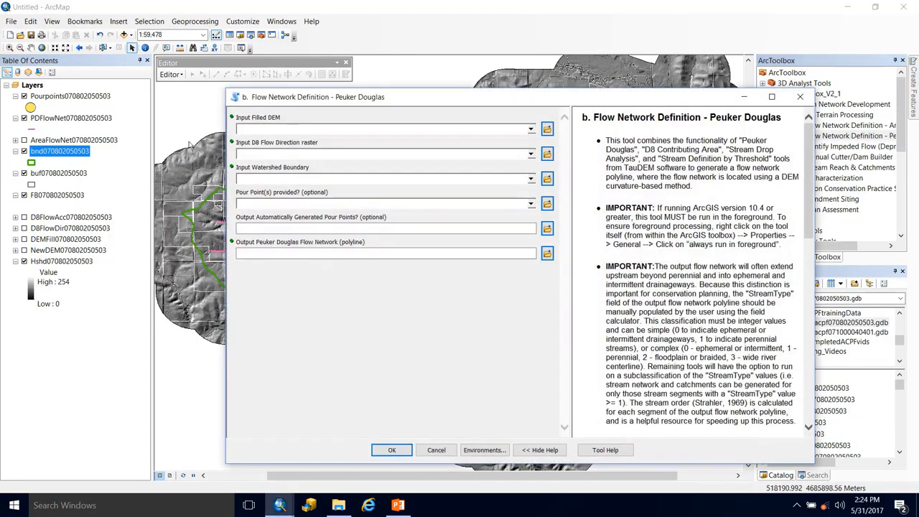
{"action": "left_click_drag", "start_coordinate": [52, 243], "coordinate": [281, 133]}
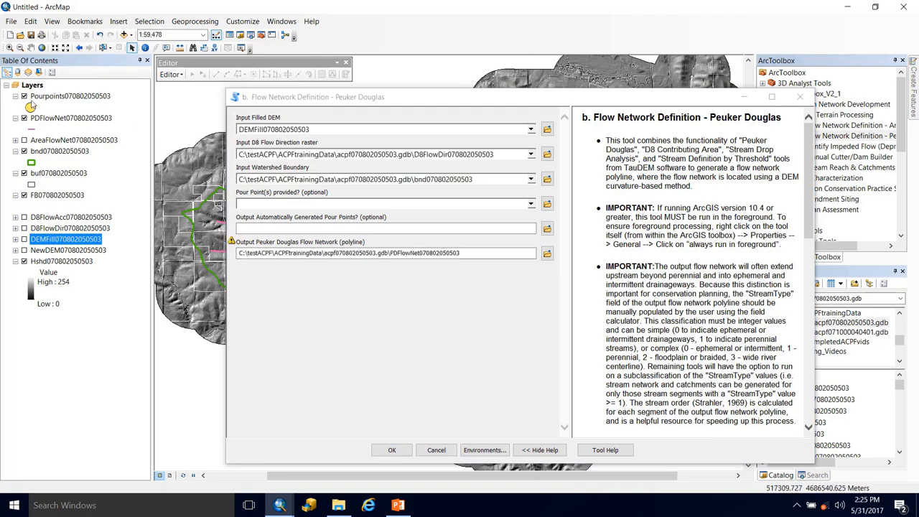
{"action": "left_click_drag", "start_coordinate": [36, 97], "coordinate": [277, 206]}
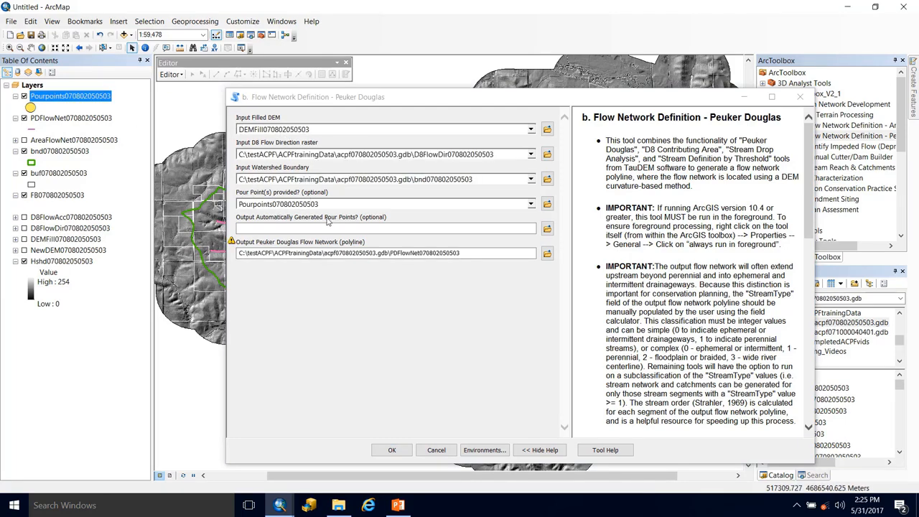
{"action": "left_click", "coordinate": [456, 308]}
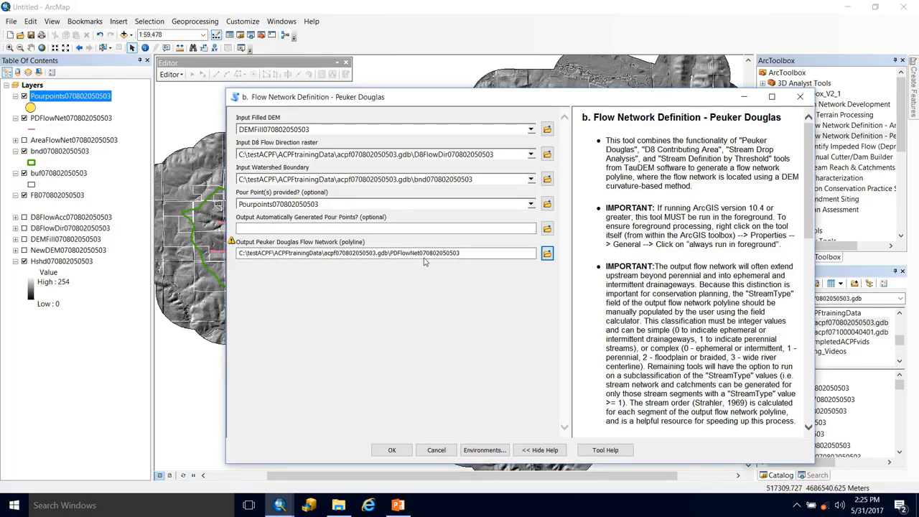
{"action": "left_click", "coordinate": [391, 450]}
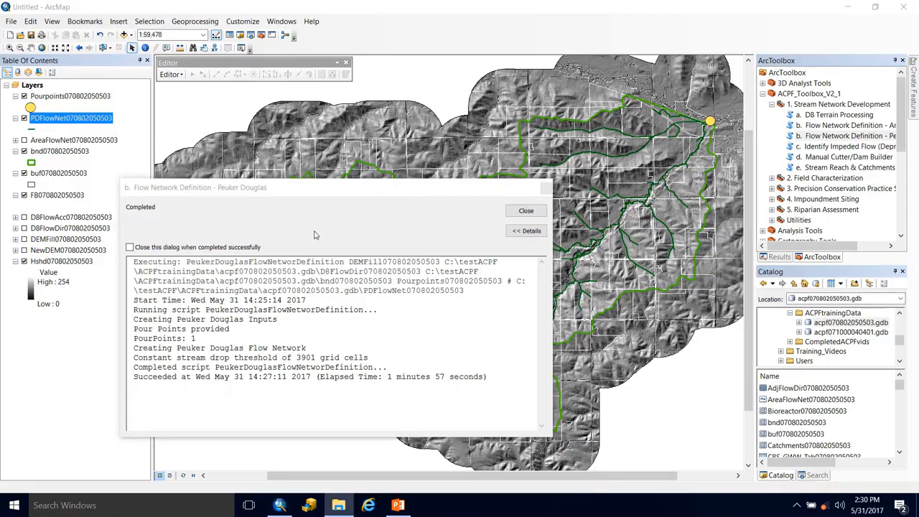
Review the completed tool's messages for the inputs used, pour point count and stream drop threshold, and close the report.
{"action": "left_click", "coordinate": [503, 384]}
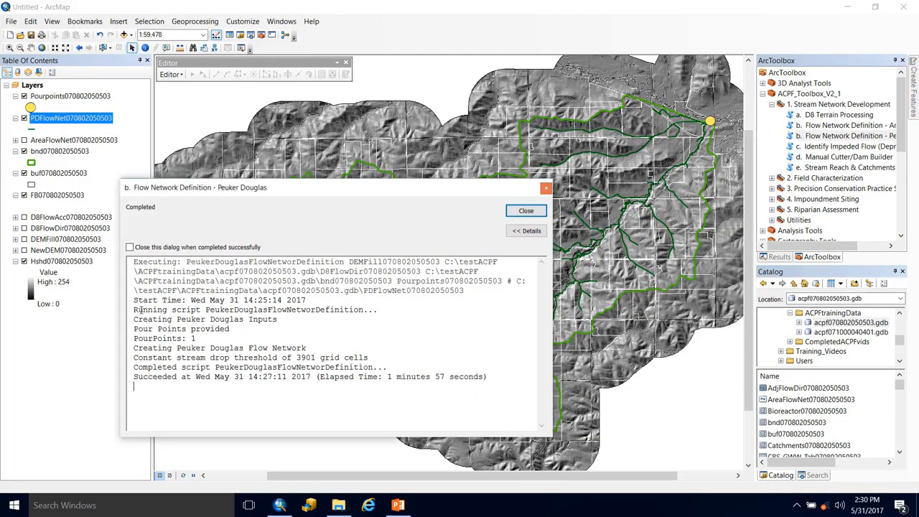
{"action": "left_click_drag", "start_coordinate": [140, 310], "coordinate": [299, 379]}
{"action": "left_click", "coordinate": [346, 368]}
{"action": "left_click_drag", "start_coordinate": [138, 319], "coordinate": [395, 367]}
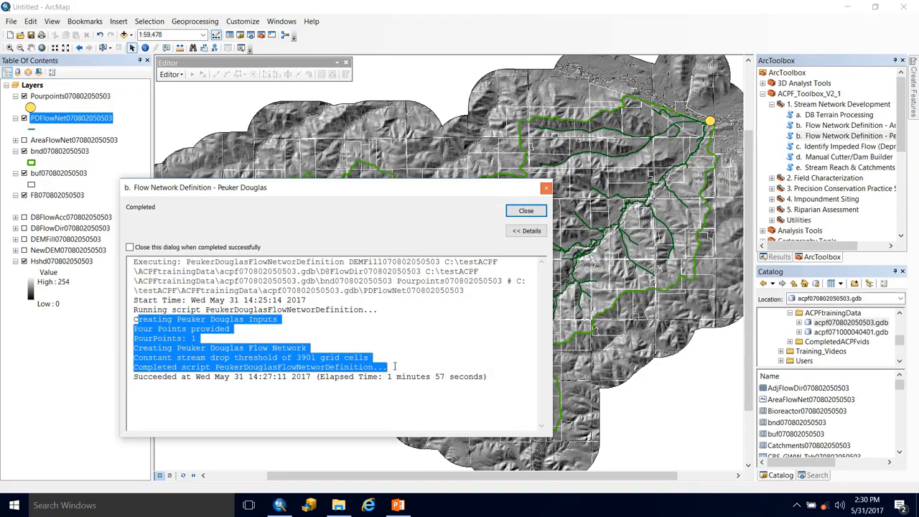
{"action": "left_click", "coordinate": [173, 377]}
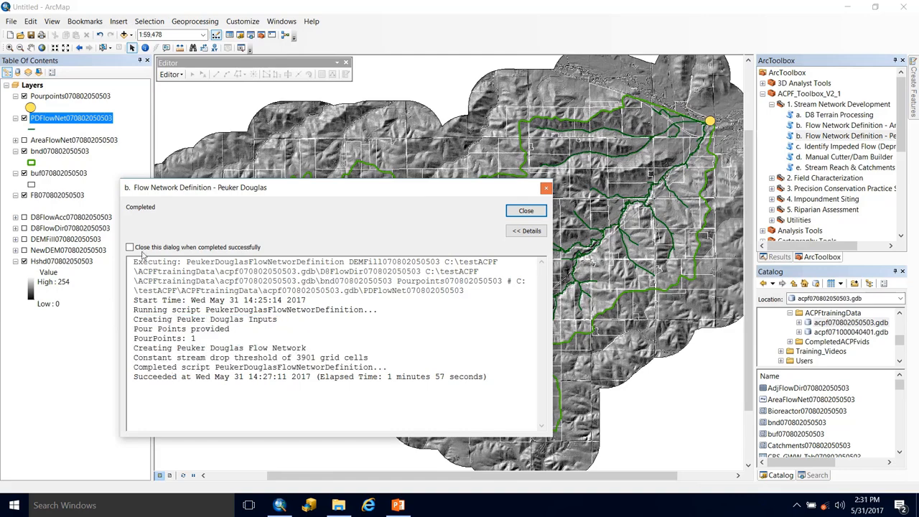
{"action": "left_click_drag", "start_coordinate": [170, 263], "coordinate": [473, 300]}
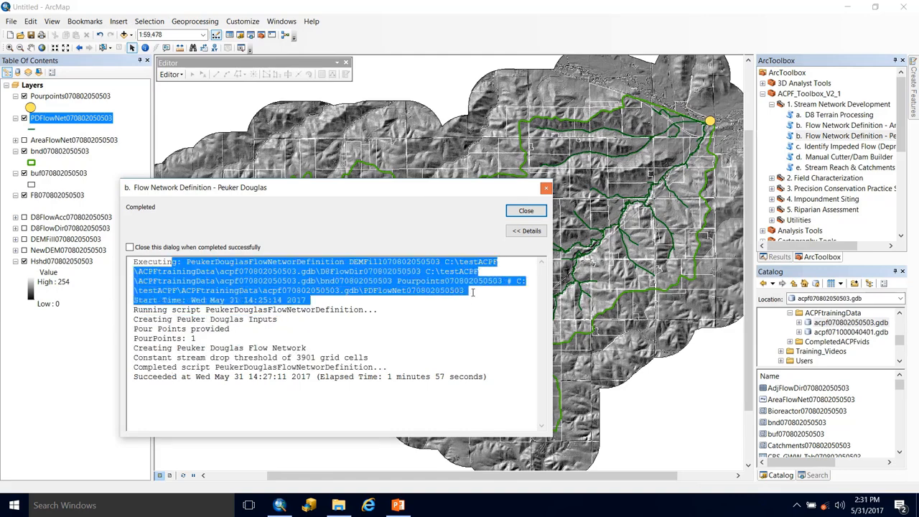
{"action": "left_click", "coordinate": [426, 291]}
{"action": "double_click", "coordinate": [398, 281]}
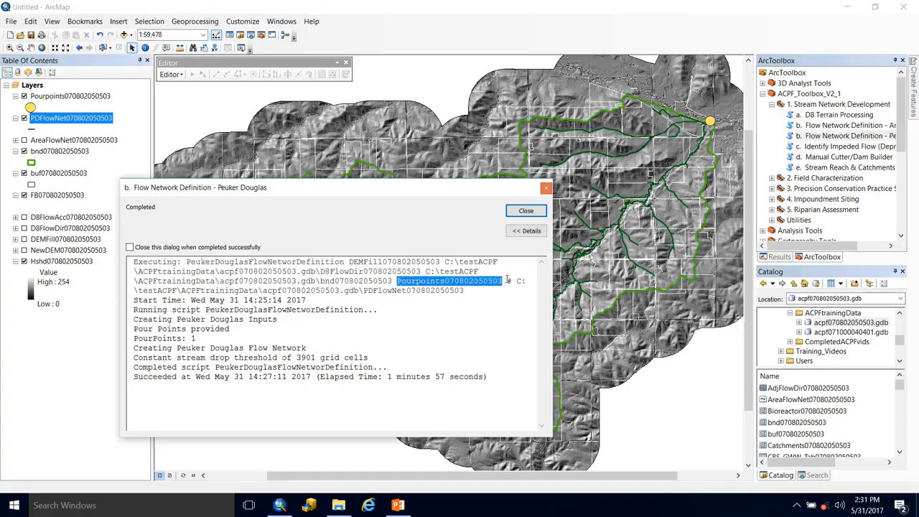
{"action": "left_click", "coordinate": [197, 339]}
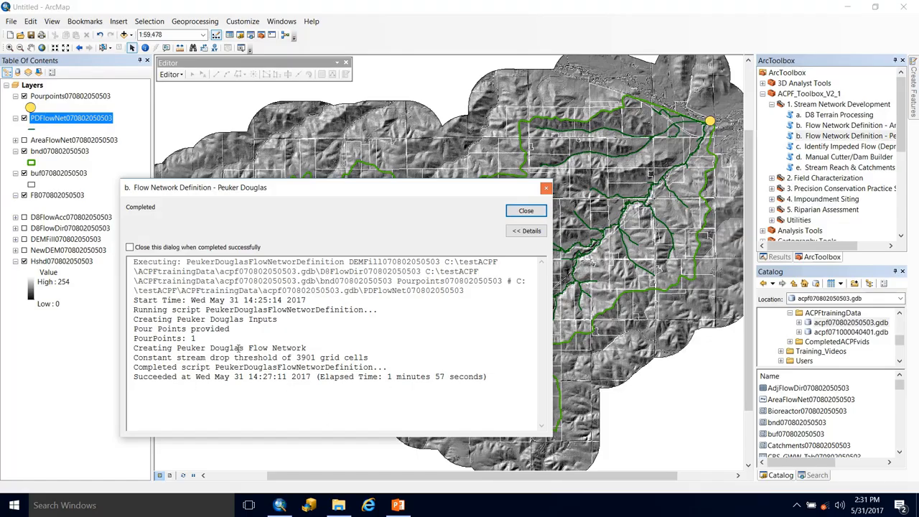
{"action": "left_click", "coordinate": [526, 210]}
{"action": "left_click", "coordinate": [32, 130]}
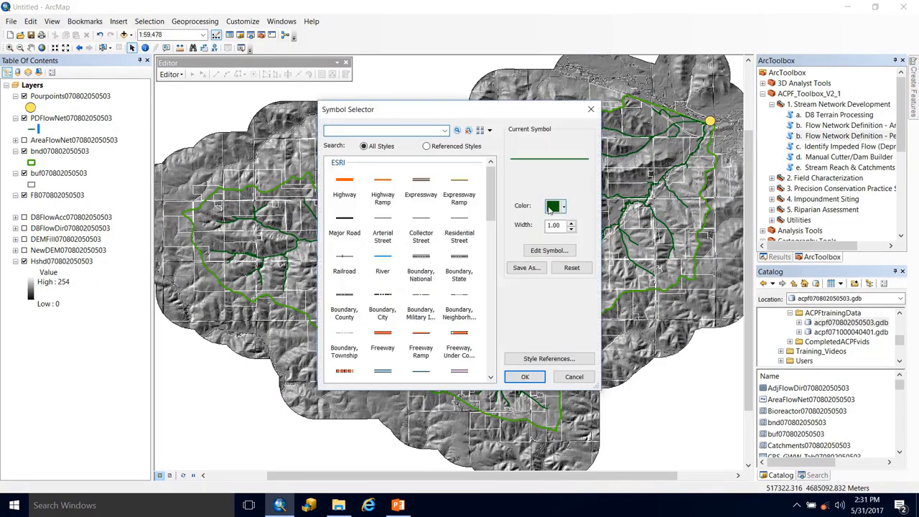
{"action": "left_click", "coordinate": [563, 207]}
{"action": "left_click", "coordinate": [637, 257]}
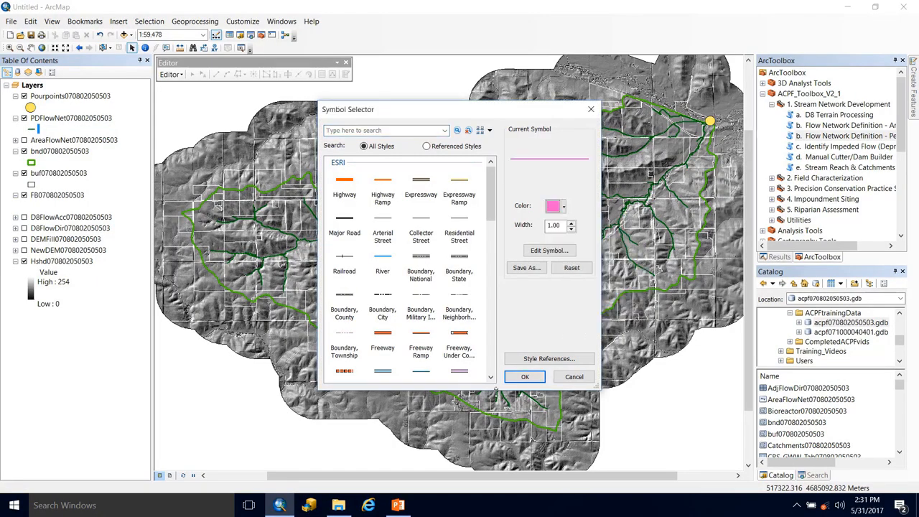
{"action": "left_click", "coordinate": [525, 377]}
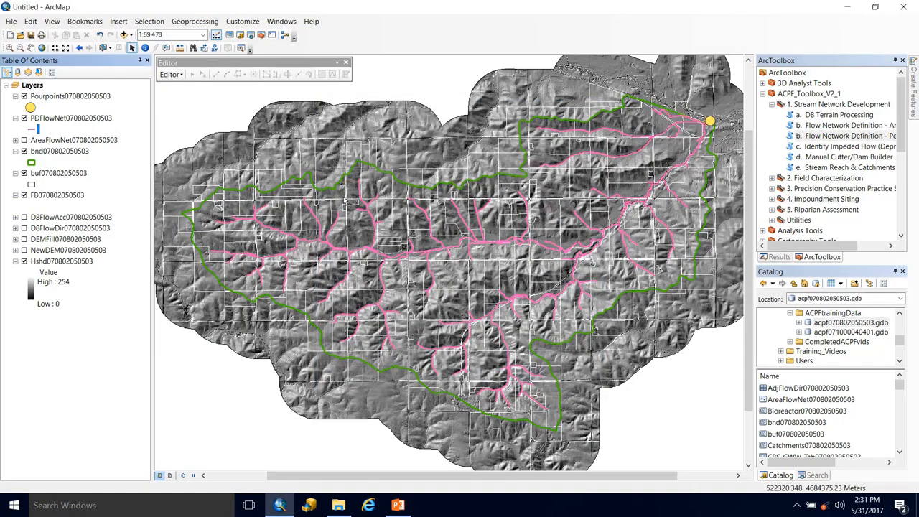
Examine how the regenerated flow network meets the relocated pour point at the watershed's northeastern outlet.
{"action": "left_click", "coordinate": [10, 47]}
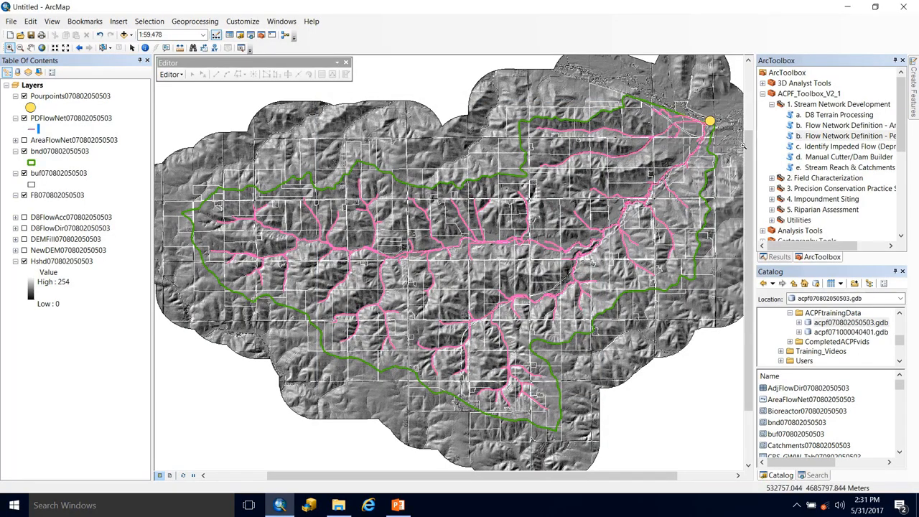
{"action": "left_click_drag", "start_coordinate": [672, 100], "coordinate": [728, 147]}
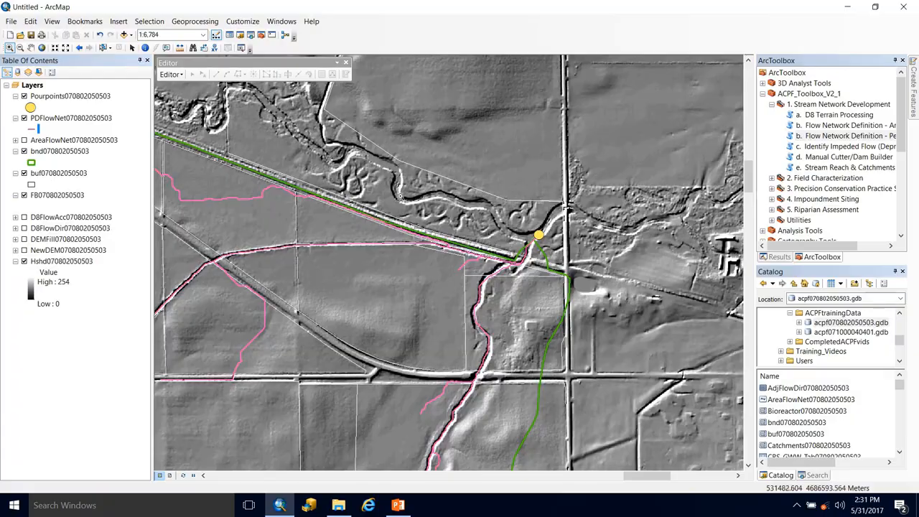
{"action": "left_click_drag", "start_coordinate": [582, 302], "coordinate": [591, 306]}
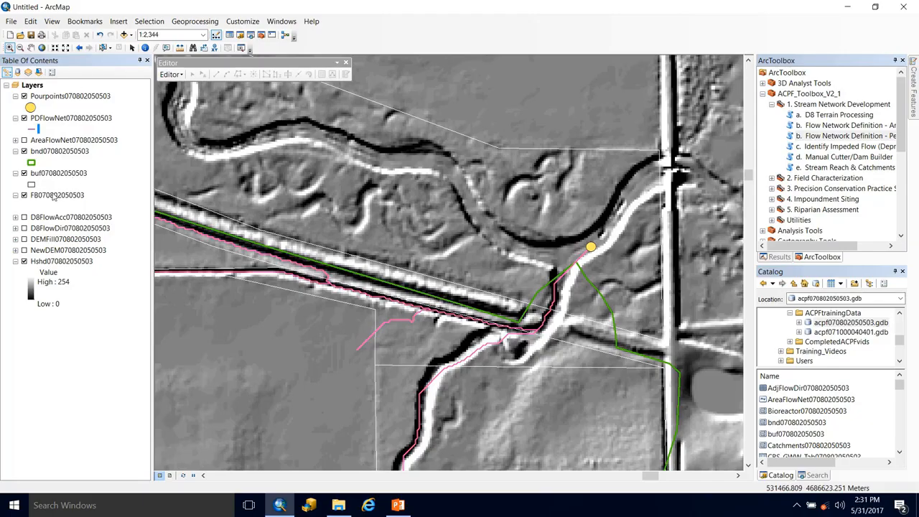
{"action": "right_click", "coordinate": [52, 120]}
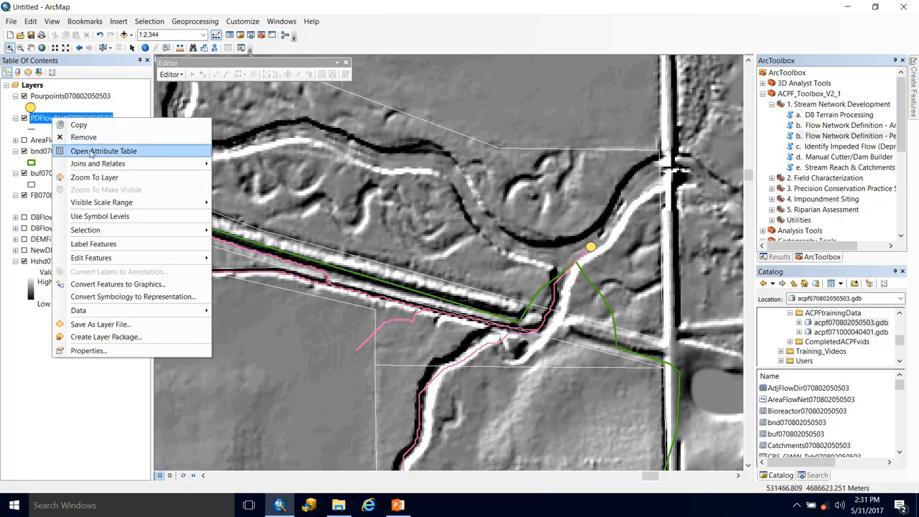
{"action": "left_click", "coordinate": [206, 149]}
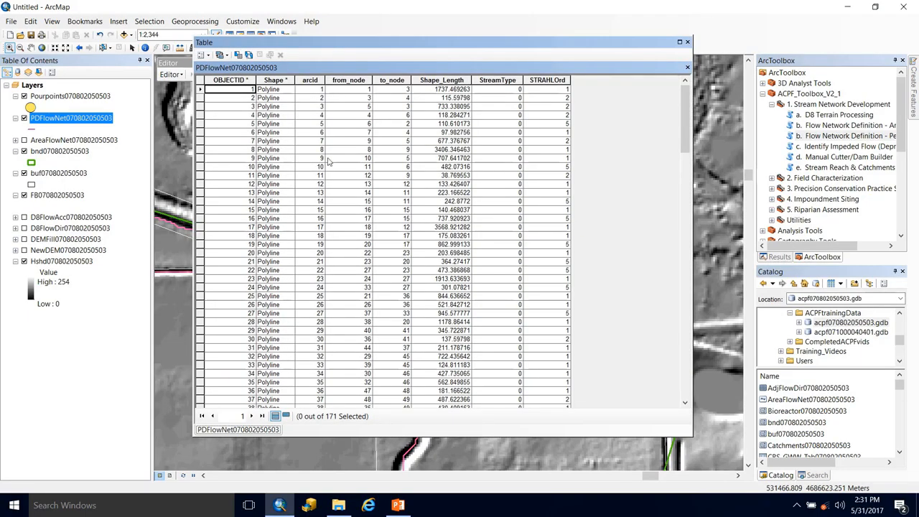
{"action": "right_click", "coordinate": [84, 142]}
{"action": "left_click", "coordinate": [80, 158]}
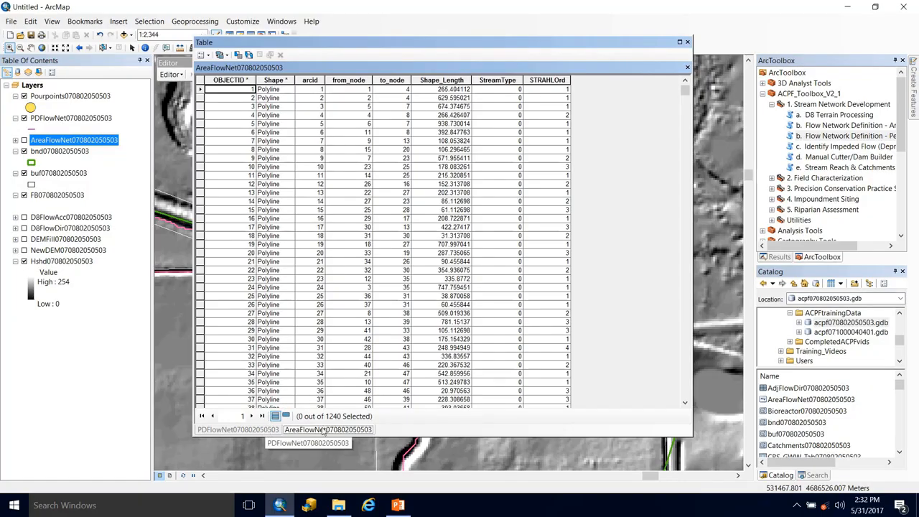
{"action": "left_click", "coordinate": [247, 428]}
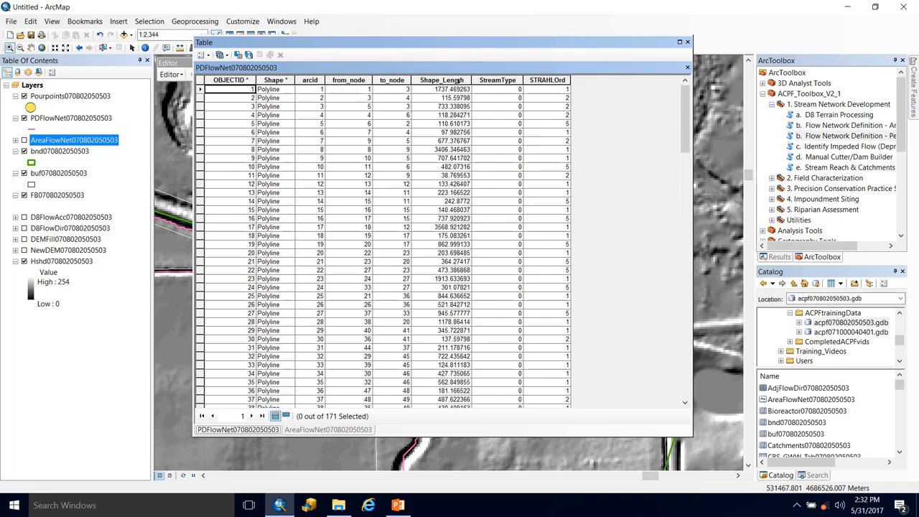
{"action": "left_click", "coordinate": [506, 81]}
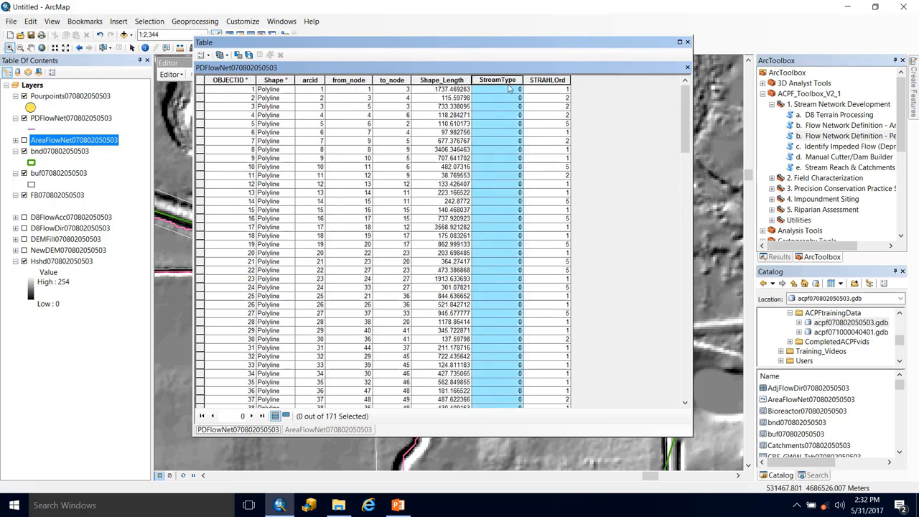
{"action": "scroll", "coordinate": [513, 129], "scroll_direction": "down", "scroll_amount": 20}
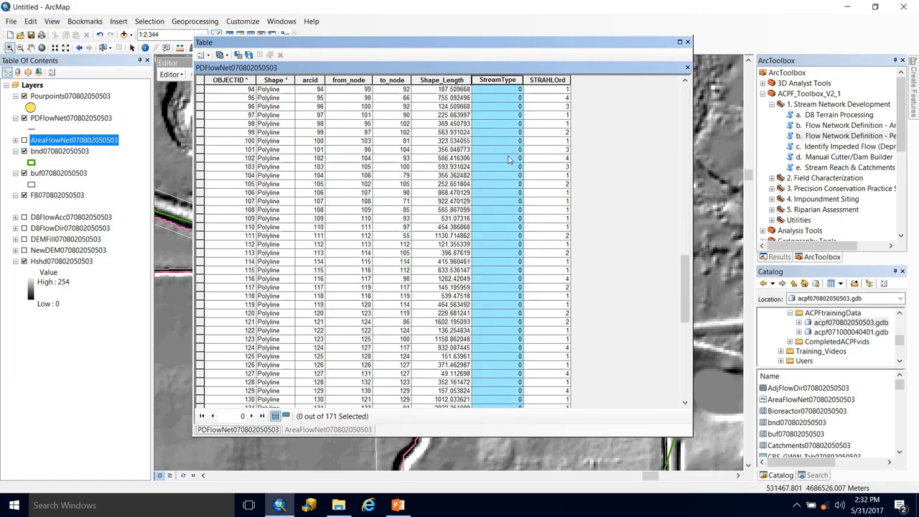
{"action": "scroll", "coordinate": [508, 158], "scroll_direction": "up", "scroll_amount": 20}
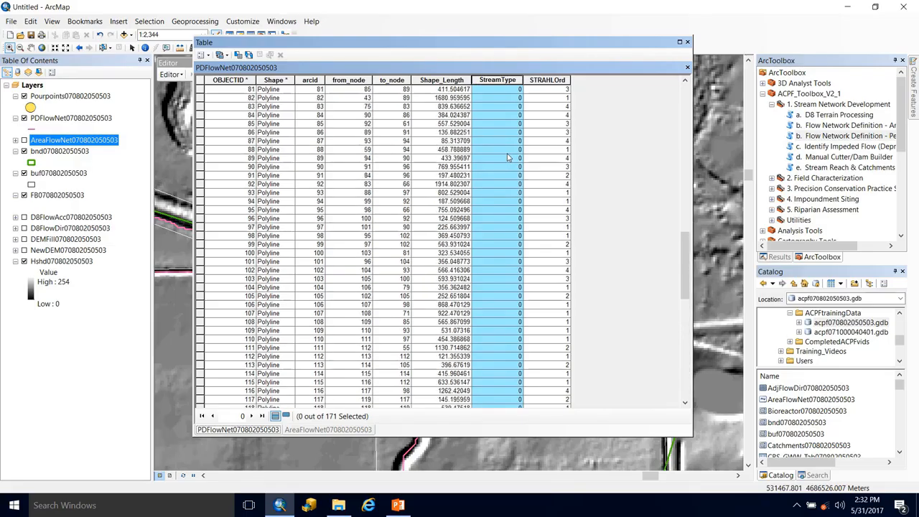
{"action": "scroll", "coordinate": [509, 158], "scroll_direction": "up", "scroll_amount": 15}
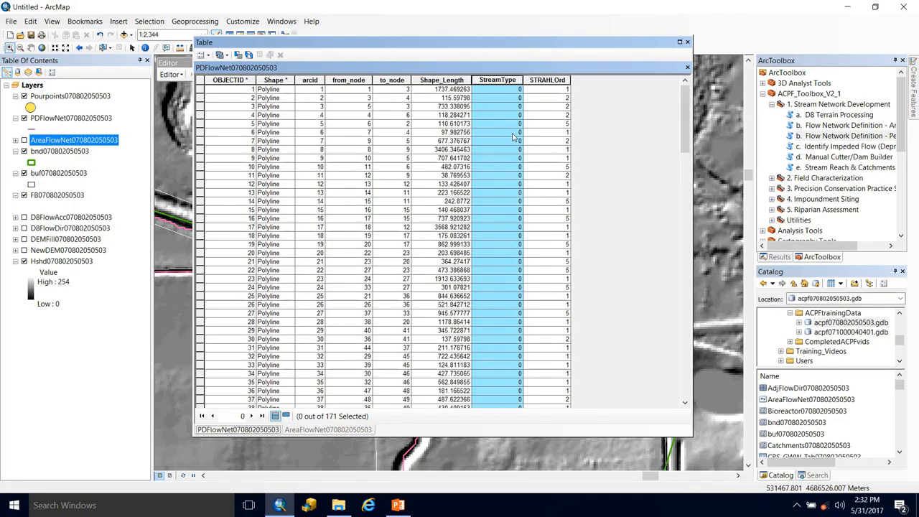
{"action": "left_click", "coordinate": [688, 42]}
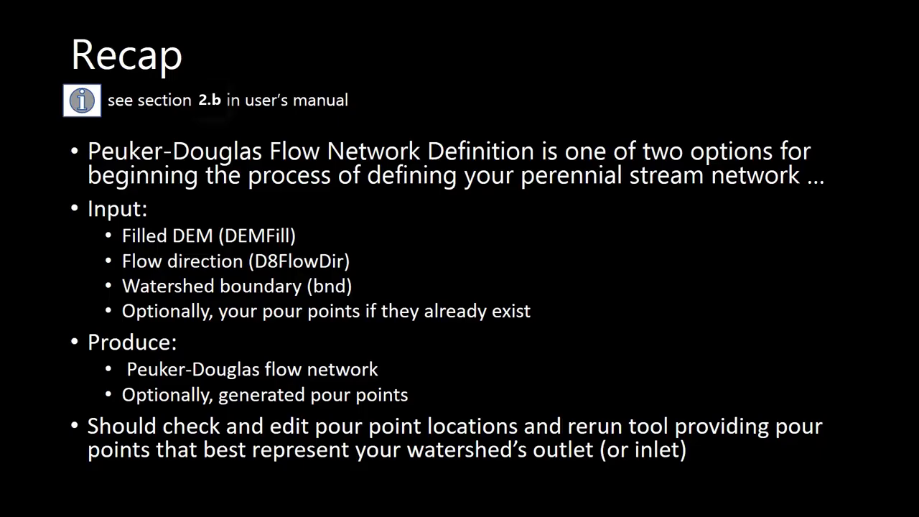